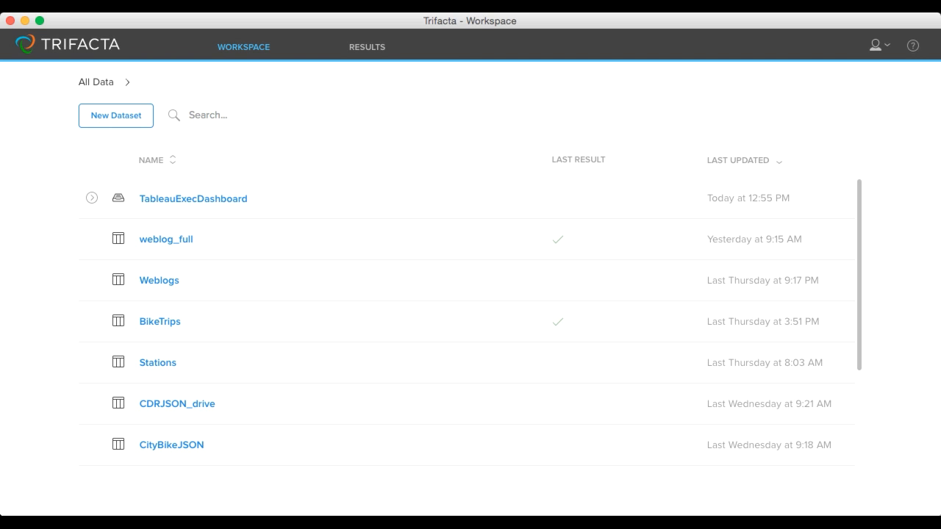
# Step: Create a dataset named Customer from the Customers.txt file in the Finder window and open it for transformation
pyautogui.click(163, 130)
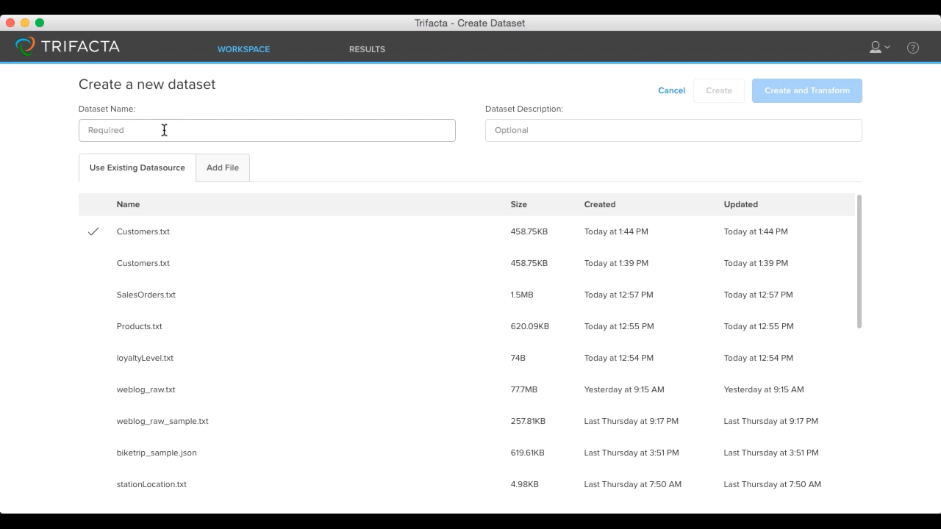
pyautogui.write('Customer')
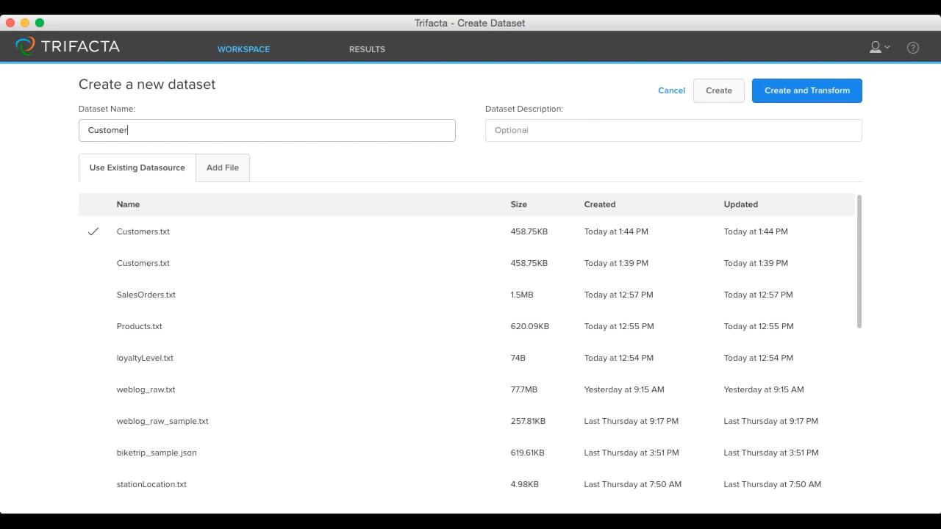
pyautogui.click(219, 176)
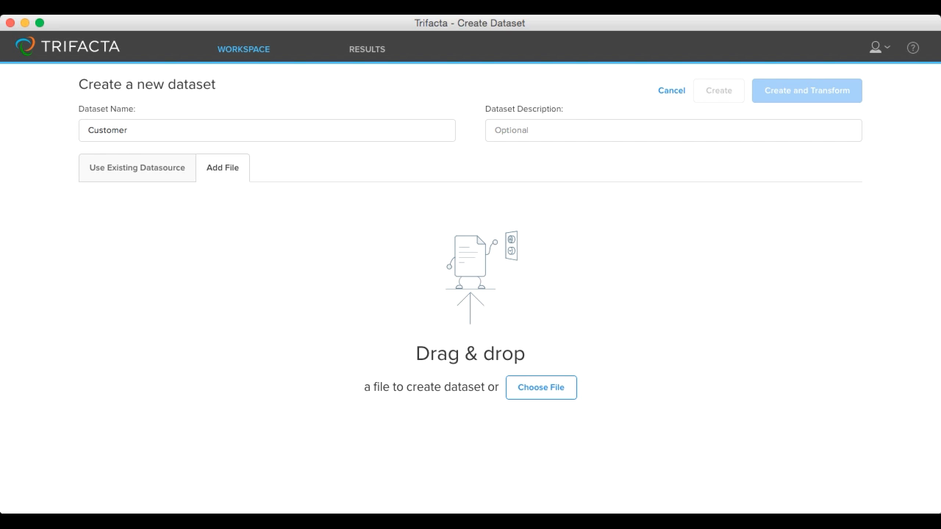
pyautogui.press('super+Tab')
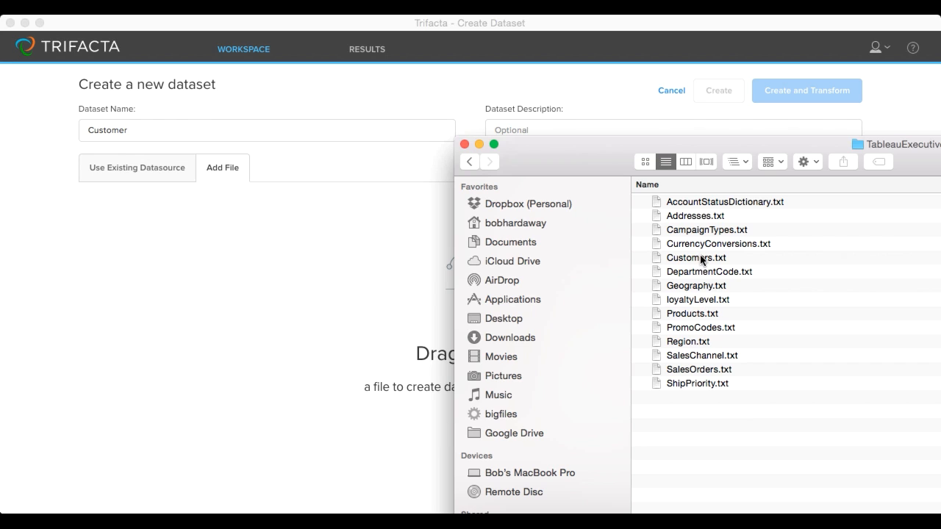
pyautogui.moveTo(700, 258); pyautogui.dragTo(380, 270)
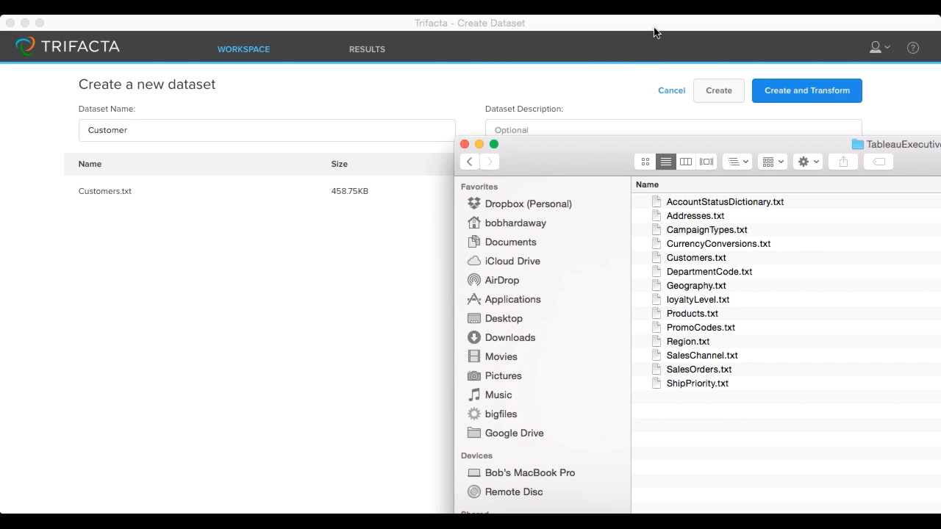
pyautogui.click(642, 61)
pyautogui.click(785, 93)
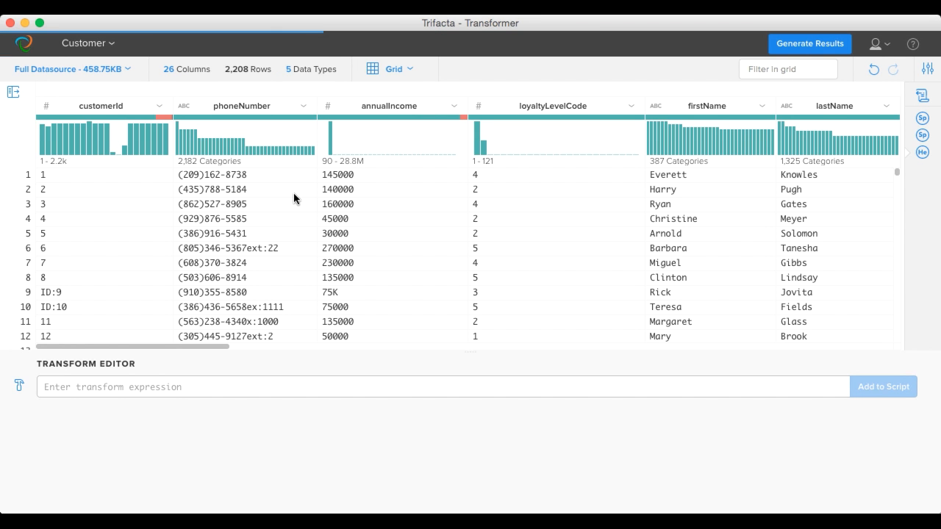
# Step: Remove the "ID:" prefix from the customerId values with a Replace transform added to the script
pyautogui.moveTo(162, 118)
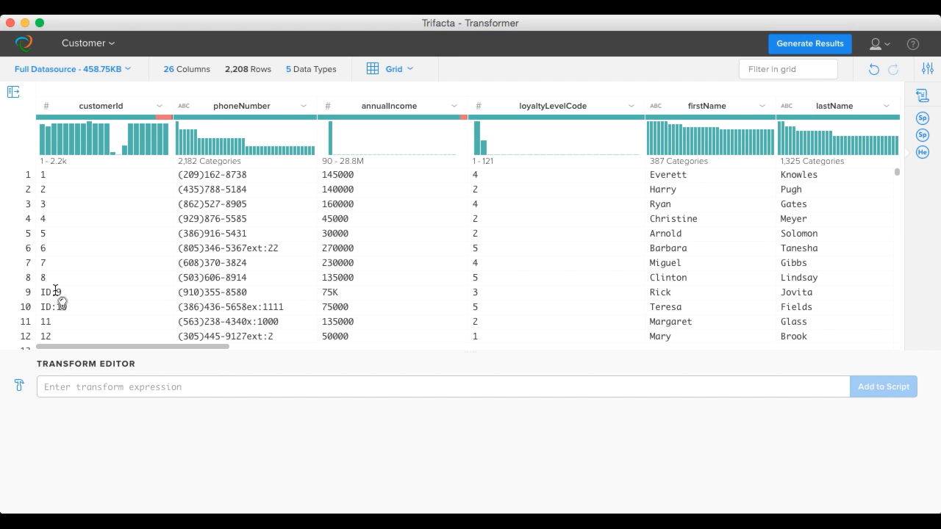
pyautogui.moveTo(57, 292); pyautogui.dragTo(41, 292)
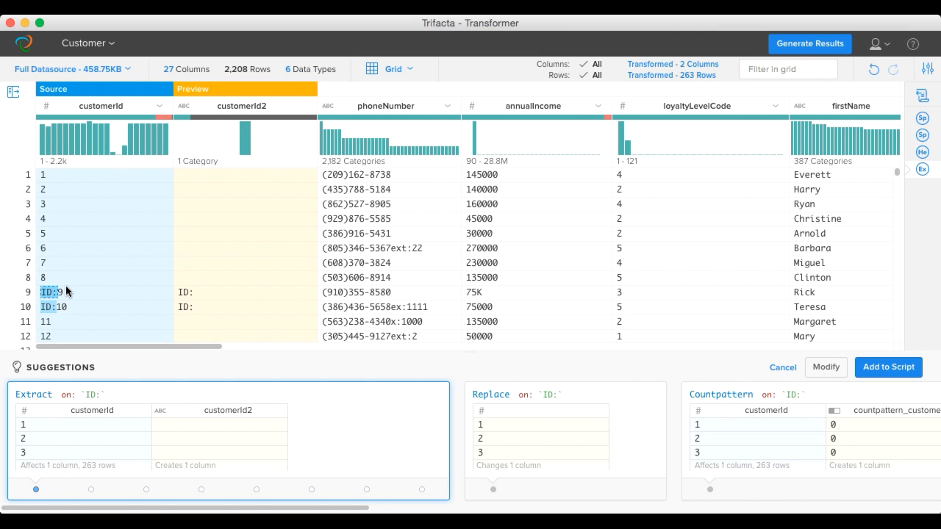
pyautogui.click(551, 418)
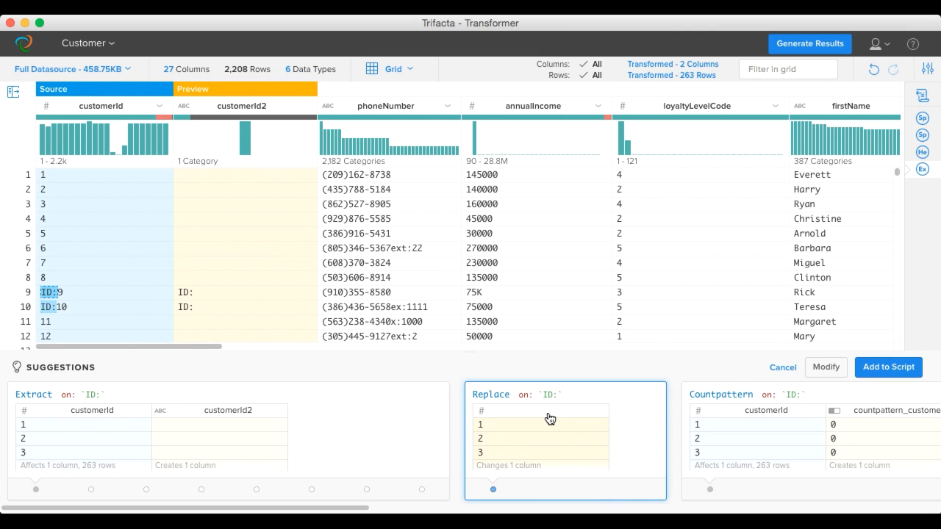
pyautogui.click(874, 370)
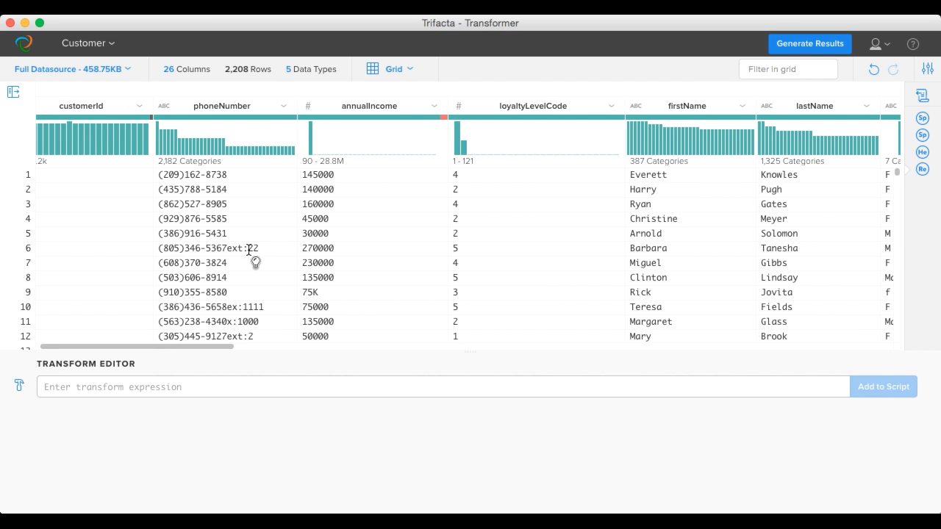
# Step: Split the phoneNumber column on the extension markers such as "ext:" and "ex:" using the pattern {lower}+: and add it to the script
pyautogui.moveTo(246, 248); pyautogui.dragTo(267, 248)
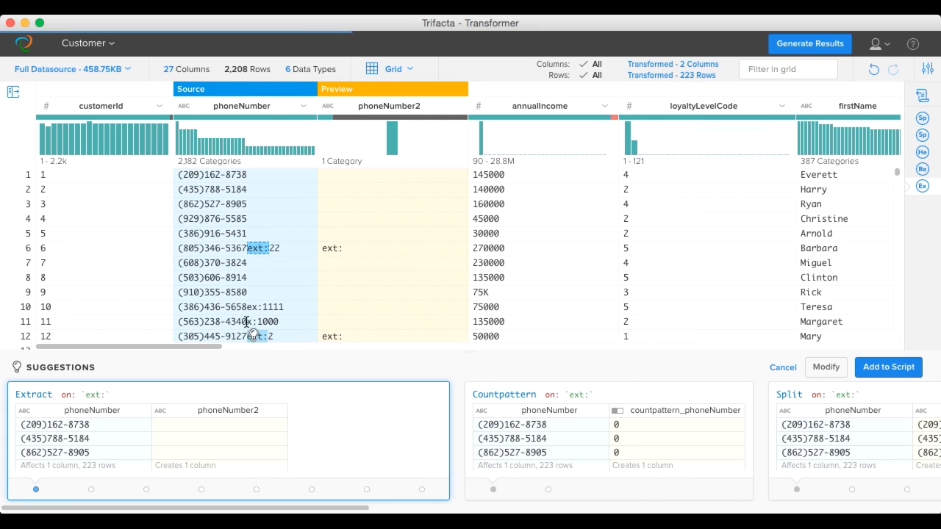
pyautogui.moveTo(259, 305); pyautogui.dragTo(266, 307)
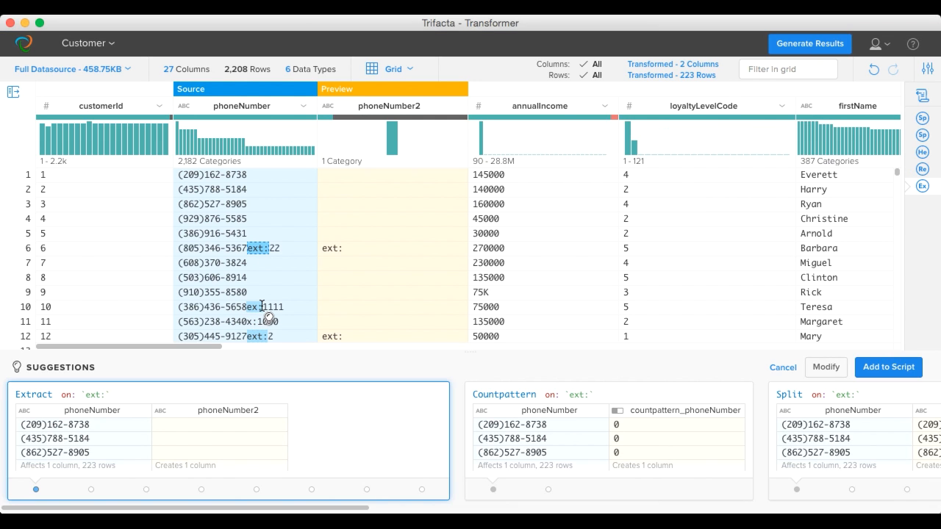
pyautogui.hscroll(5, 710, 411)
pyautogui.click(727, 414)
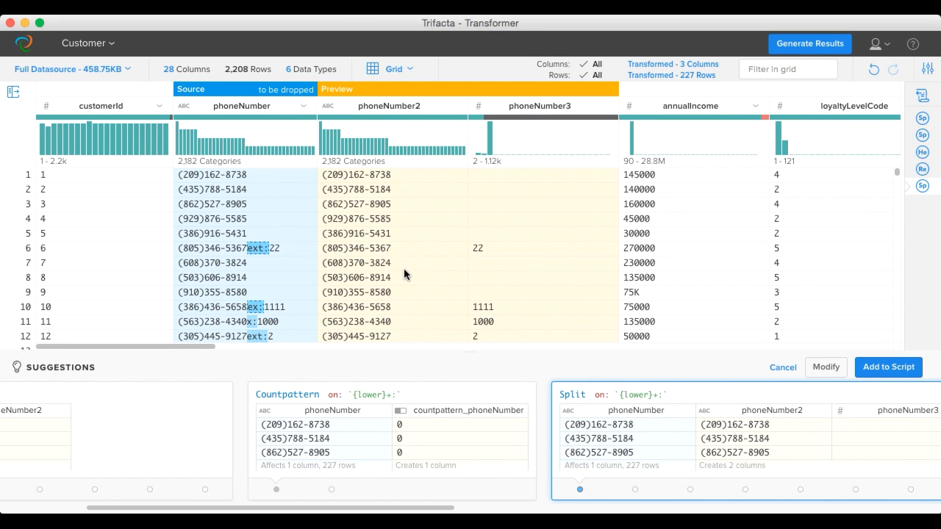
pyautogui.click(881, 365)
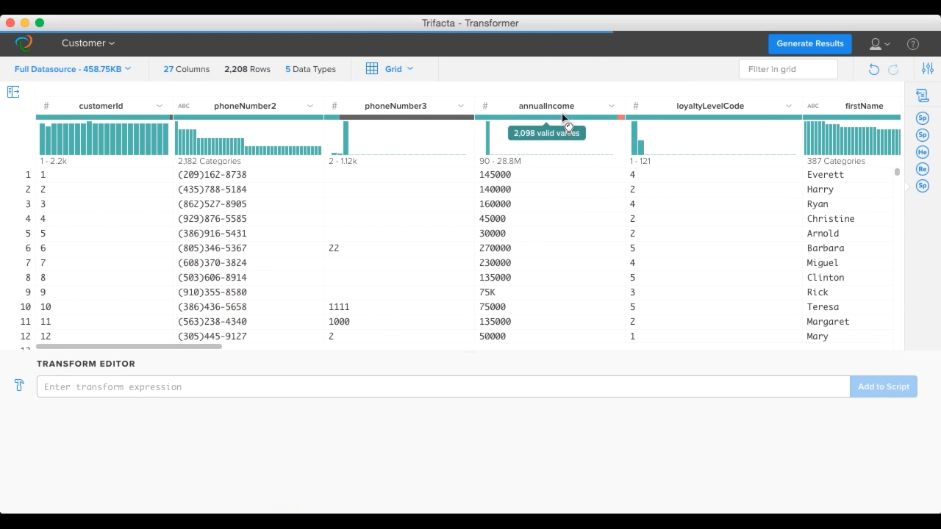
# Step: Rename the phoneNumber3 column to phoneNumberExt
pyautogui.click(461, 106)
pyautogui.click(450, 222)
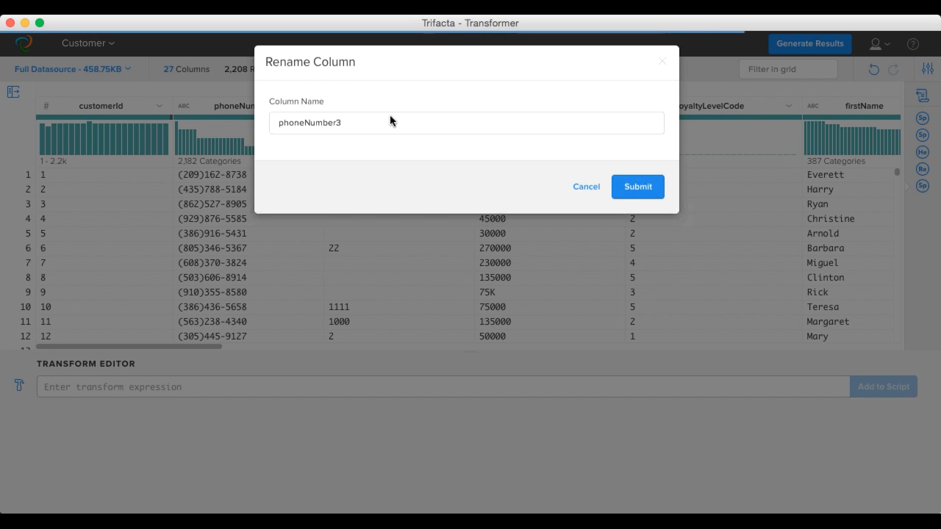
pyautogui.press('BackSpace')
pyautogui.write('Ext')
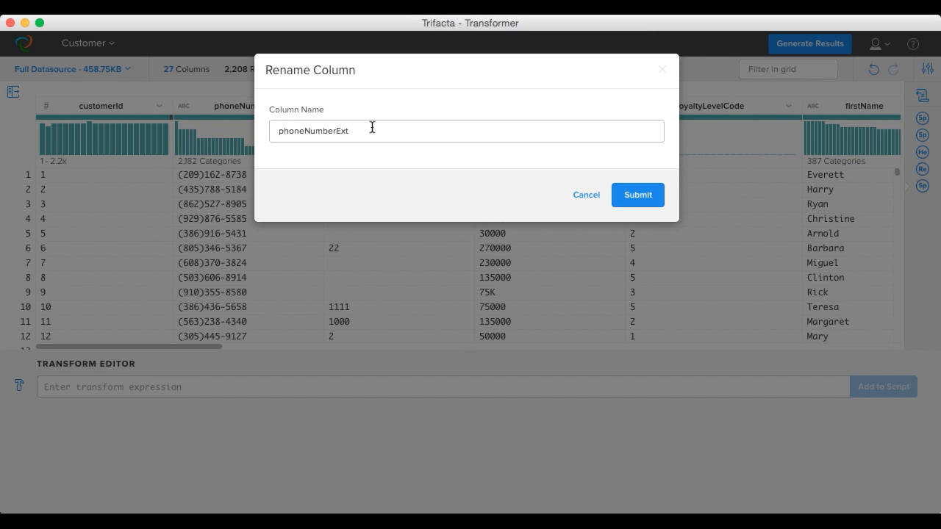
pyautogui.click(639, 195)
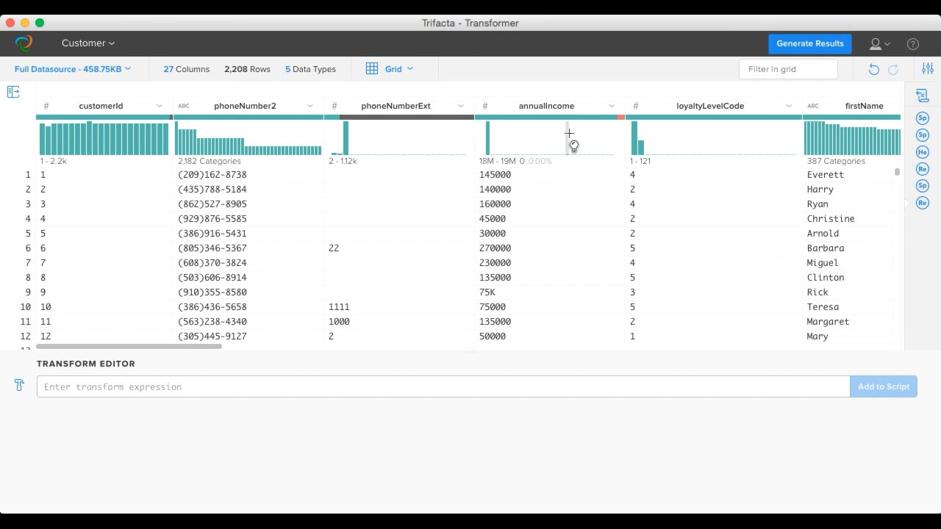
pyautogui.click(486, 106)
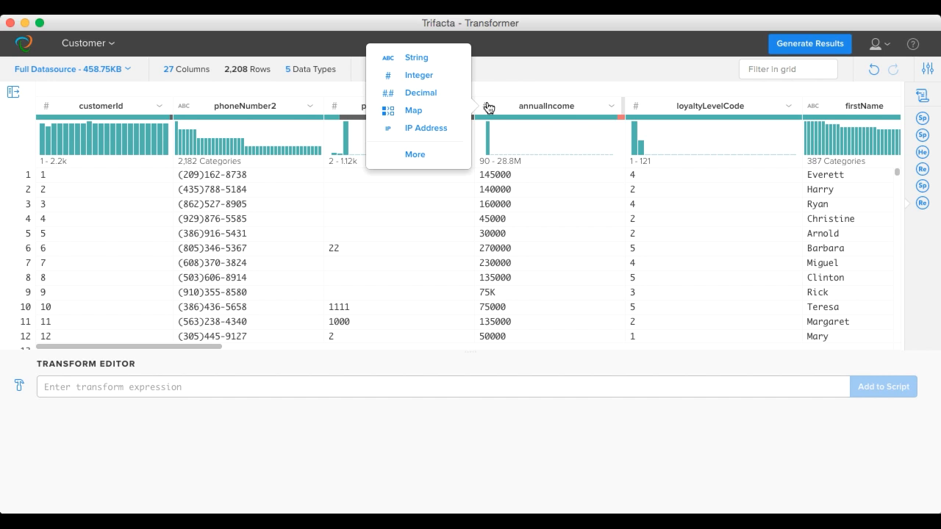
pyautogui.click(508, 80)
# Step: Replace "K" with "000" in the annualIncome column by modifying the suggested Replace transform and adding it to the script
pyautogui.moveTo(619, 117)
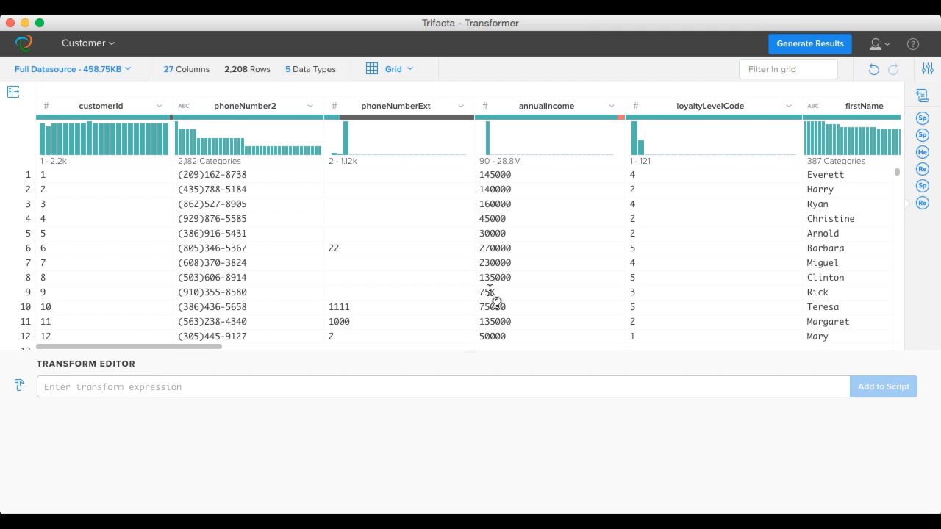
pyautogui.moveTo(490, 292); pyautogui.dragTo(495, 291)
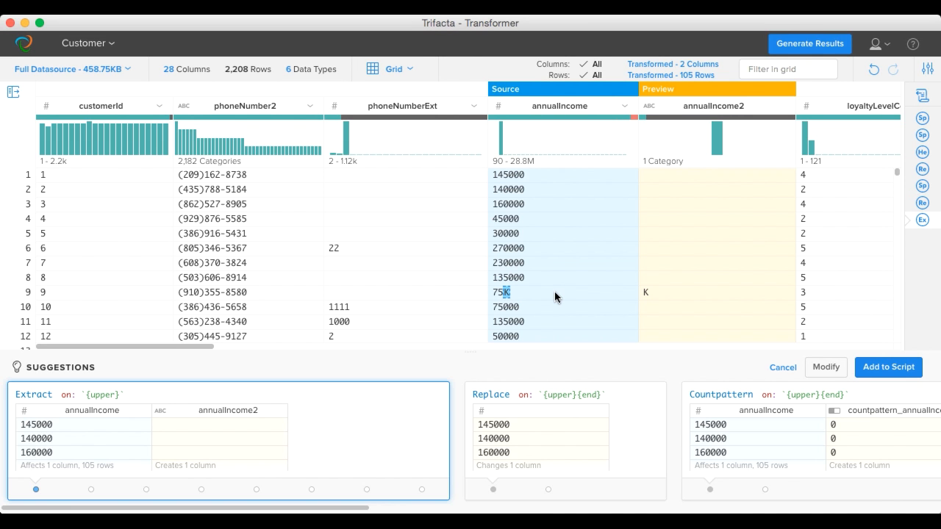
pyautogui.scroll(-2, 555, 291)
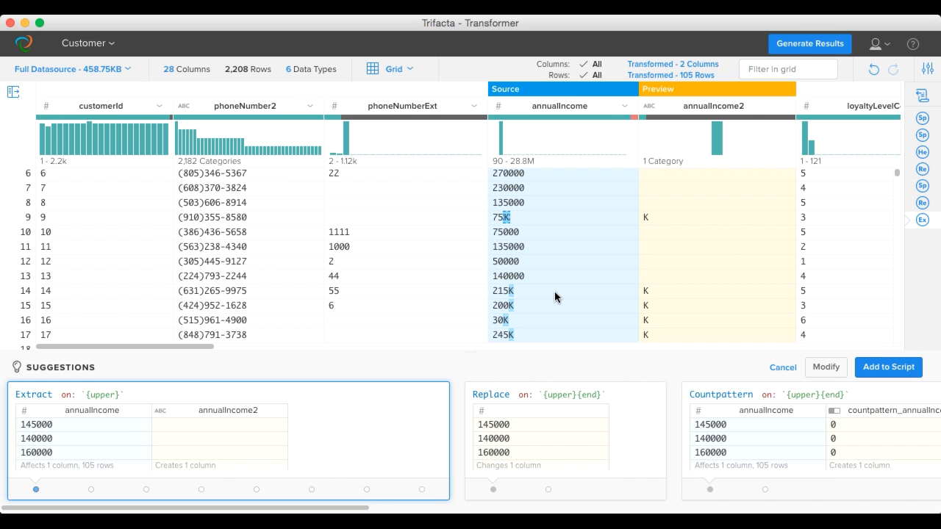
pyautogui.click(618, 425)
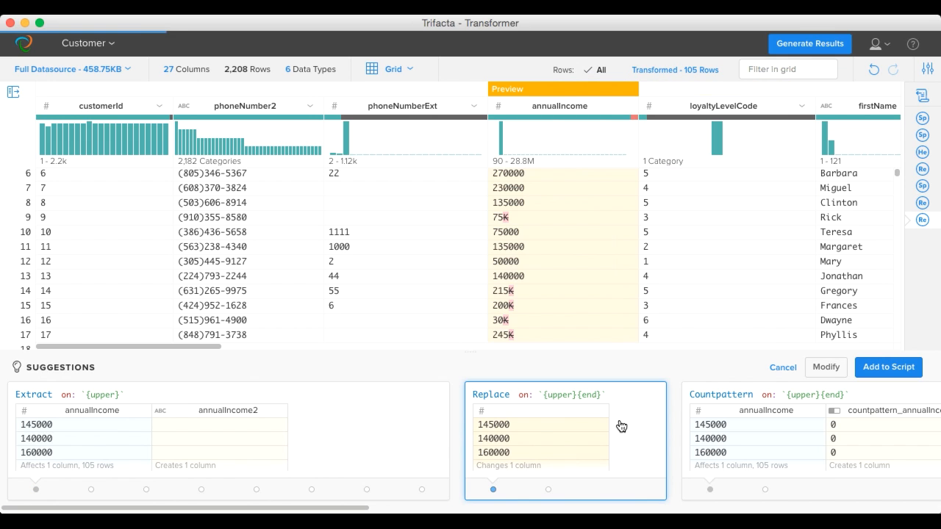
pyautogui.click(548, 489)
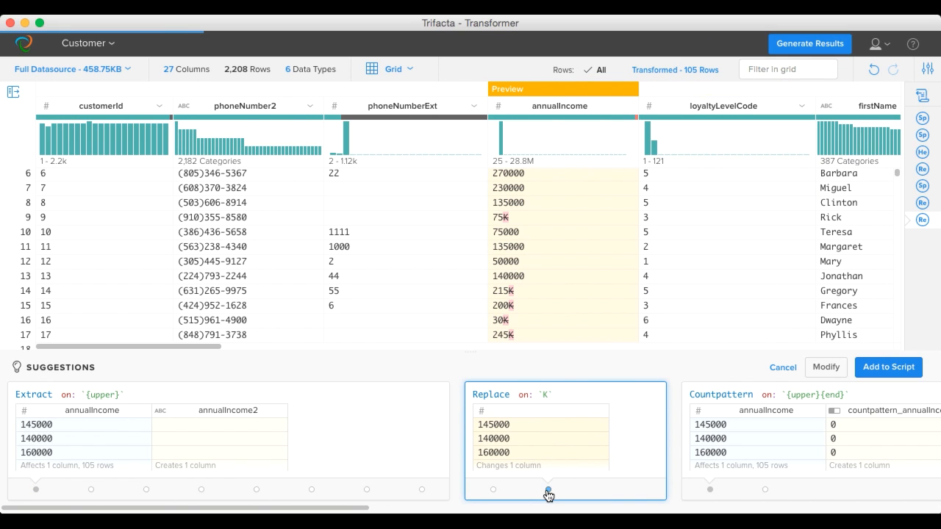
pyautogui.click(826, 368)
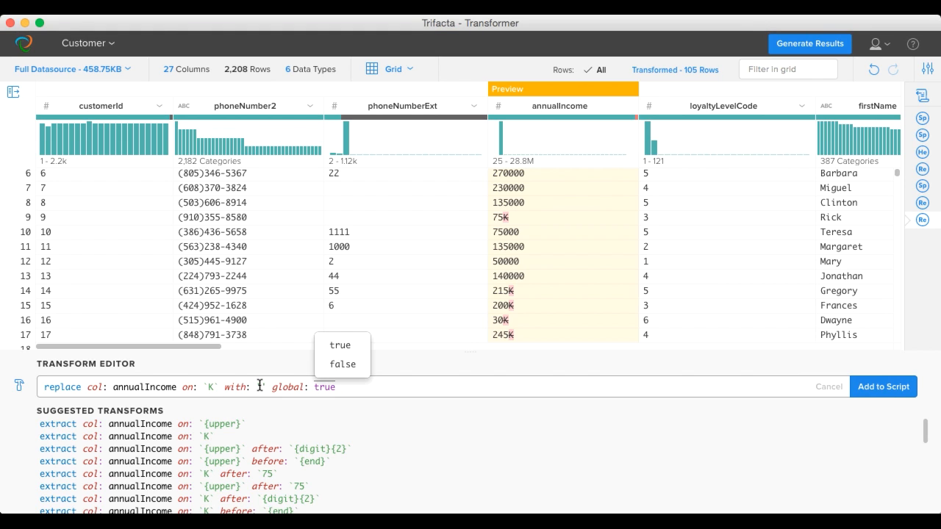
pyautogui.click(259, 386)
pyautogui.write('000')
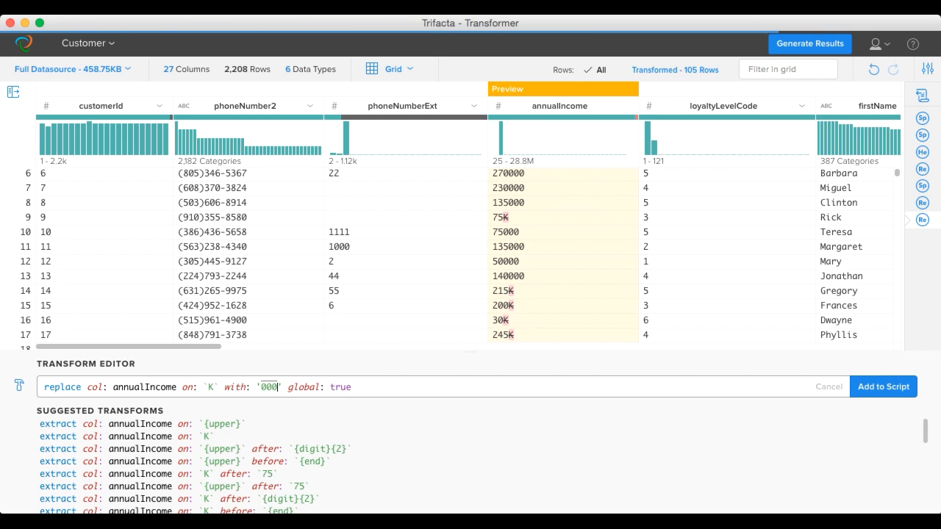
pyautogui.click(883, 388)
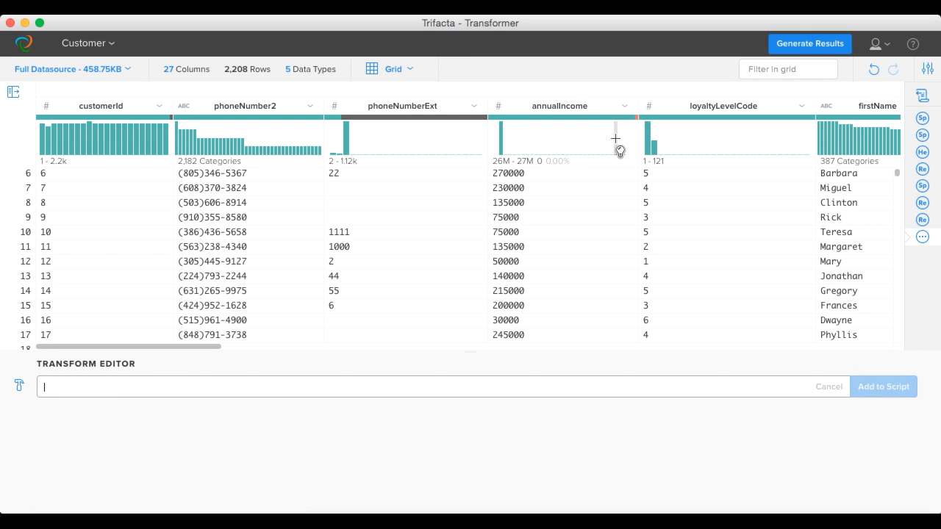
# Step: Inspect the annualIncome column details and delete the rows with mismatched values from the dataset
pyautogui.moveTo(637, 120)
pyautogui.click(624, 107)
pyautogui.click(626, 200)
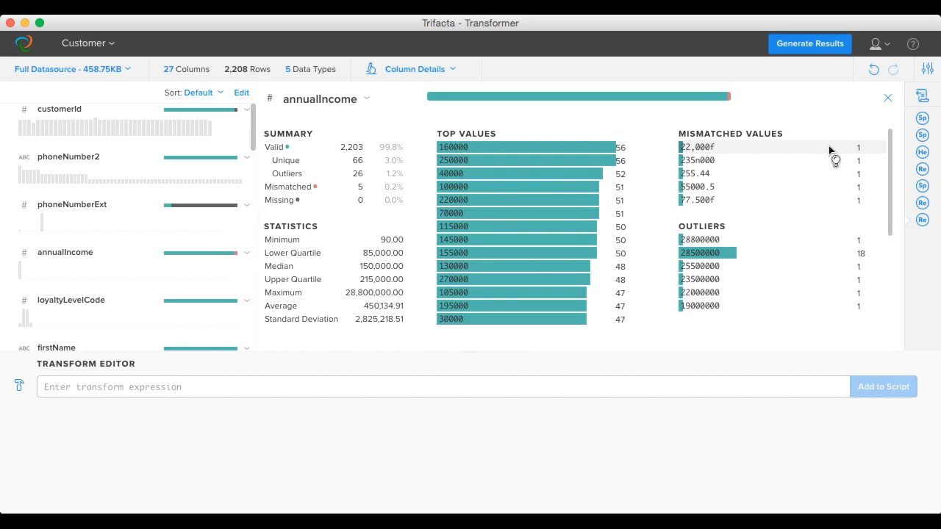
pyautogui.click(729, 98)
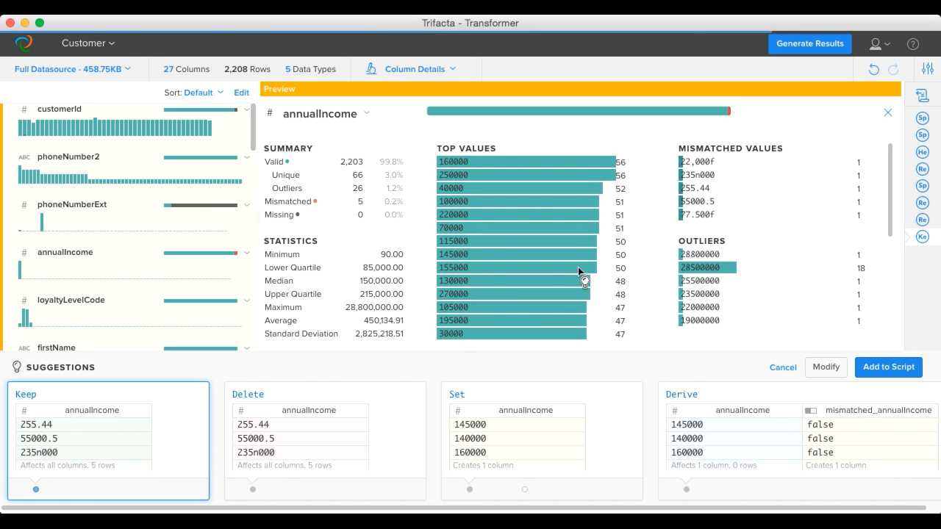
pyautogui.click(337, 433)
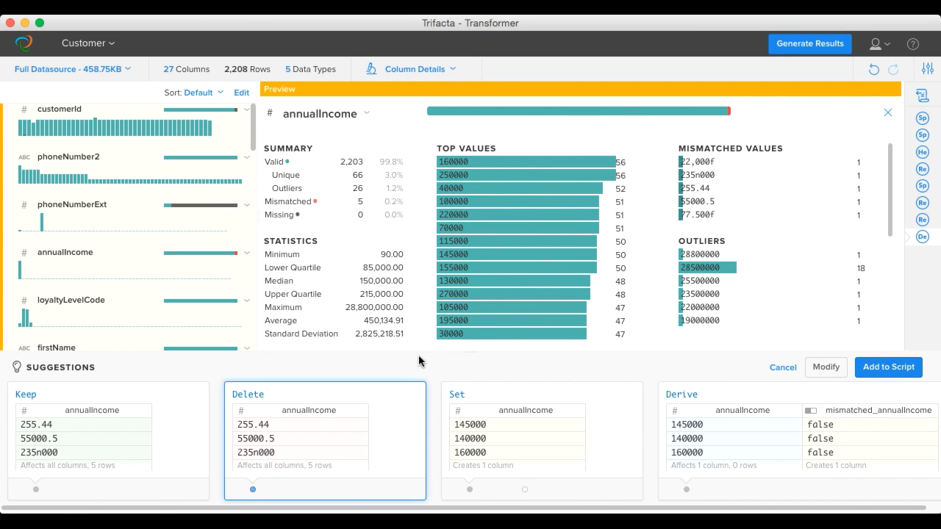
pyautogui.click(889, 367)
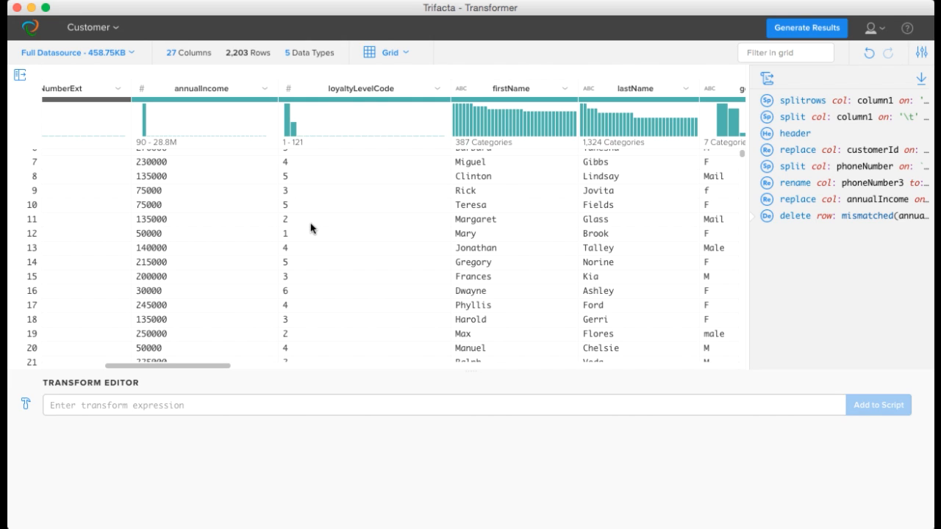
# Step: Run a lookup from the loyaltyLevelCode column to the LoyaltyLevel dataset using ID as the lookup key
pyautogui.click(438, 89)
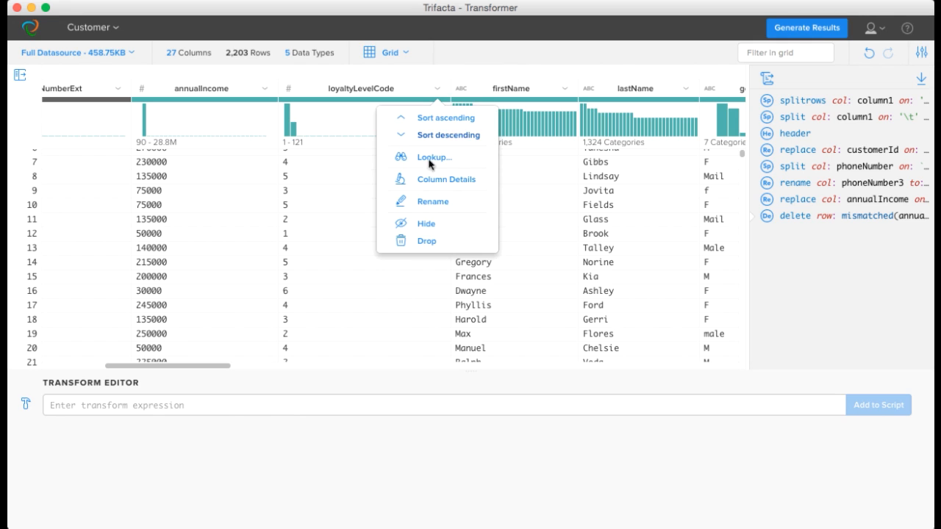
pyautogui.click(427, 164)
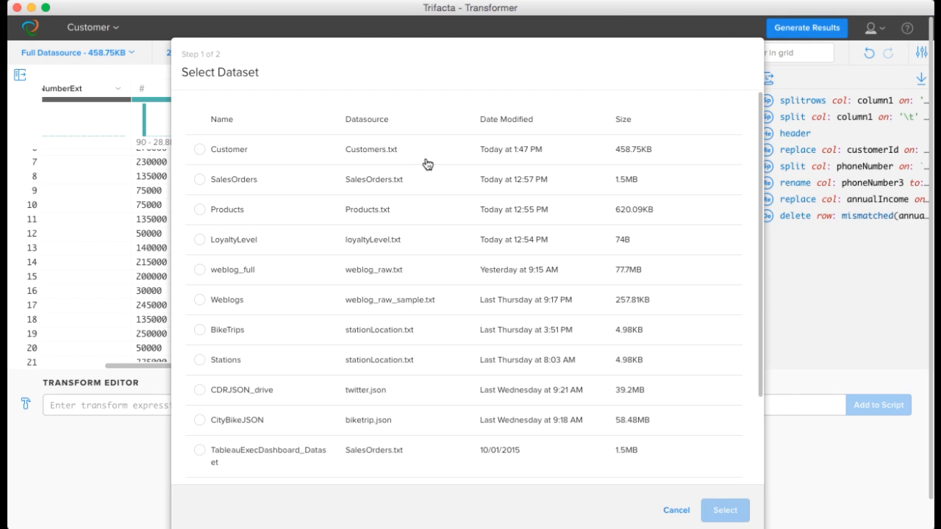
pyautogui.click(200, 241)
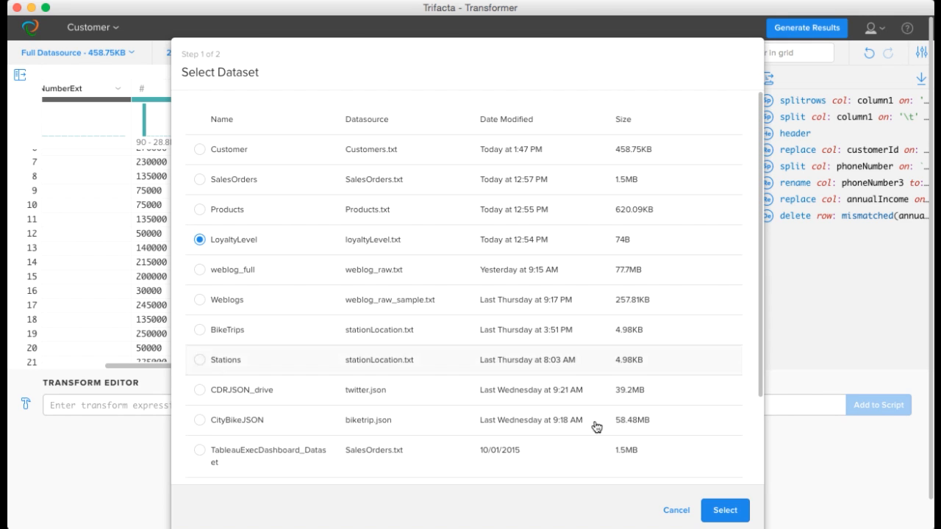
pyautogui.click(725, 511)
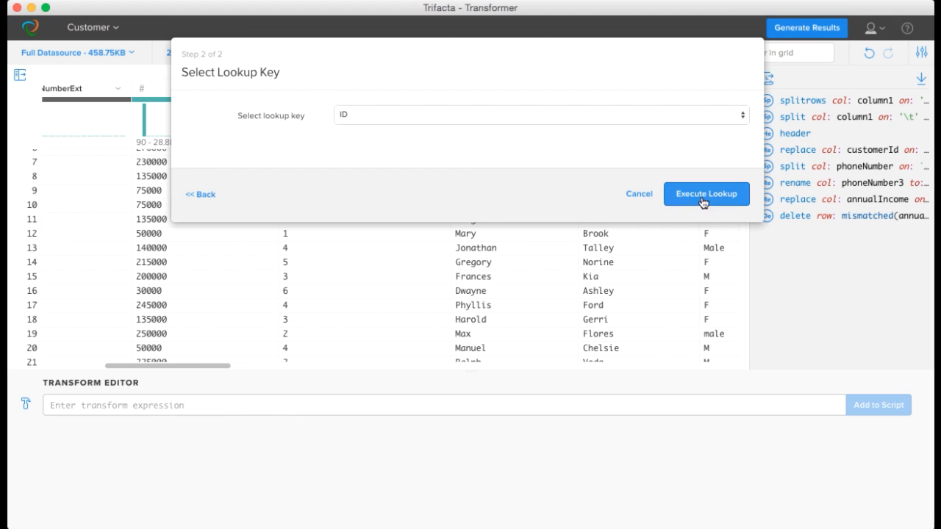
pyautogui.click(707, 196)
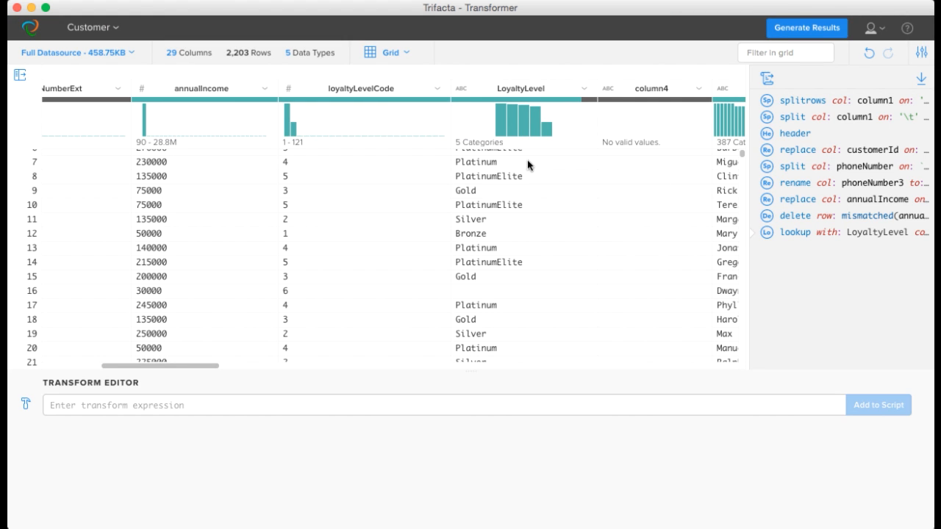
# Step: Drop the loyaltyLevelCode column from the dataset
pyautogui.click(436, 89)
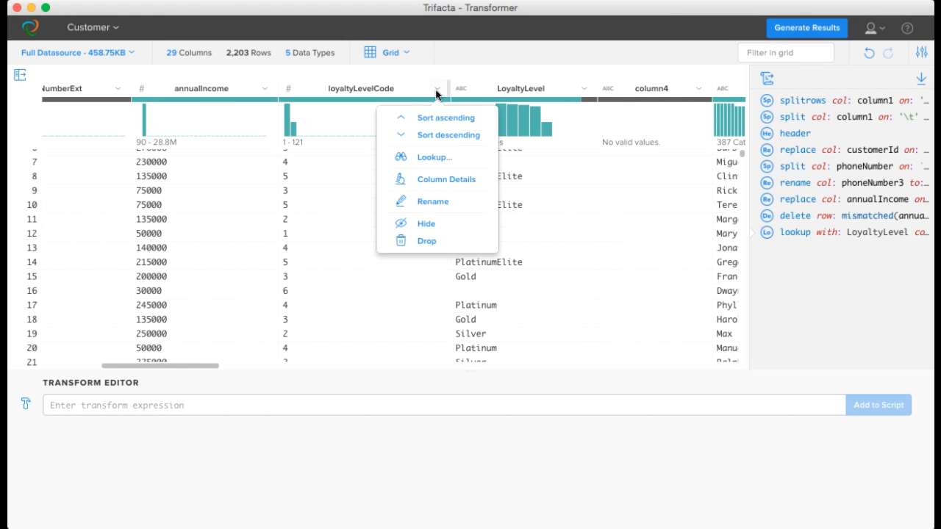
pyautogui.click(425, 242)
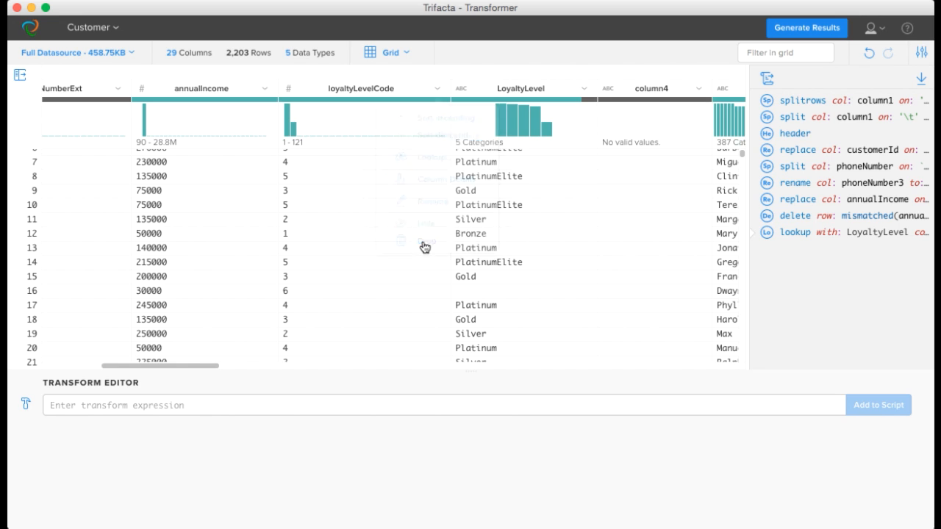
# Step: Merge the firstName and lastName columns with a space as separator by modifying the suggested Merge transform and adding it to the script
pyautogui.hscroll(5, 608, 206)
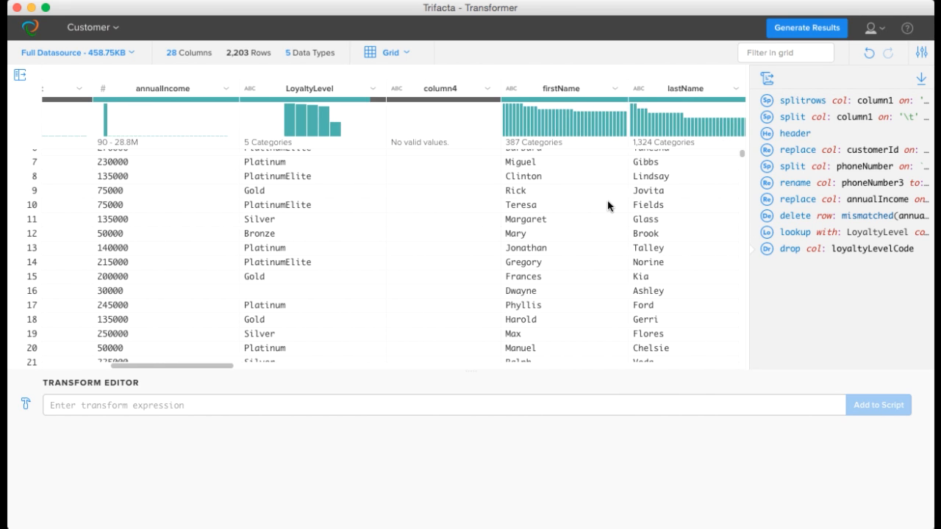
pyautogui.click(458, 88)
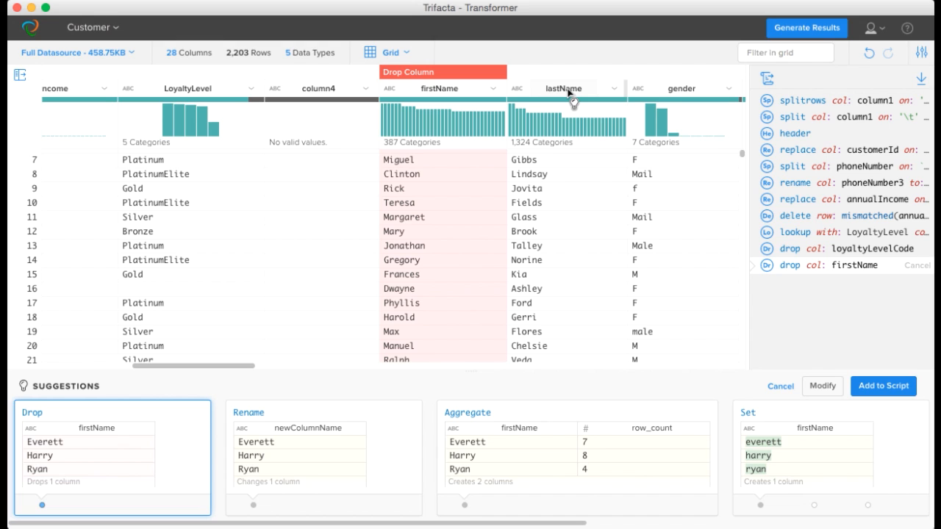
pyautogui.keyDown('shift'); pyautogui.click(568, 92); pyautogui.keyUp('shift')
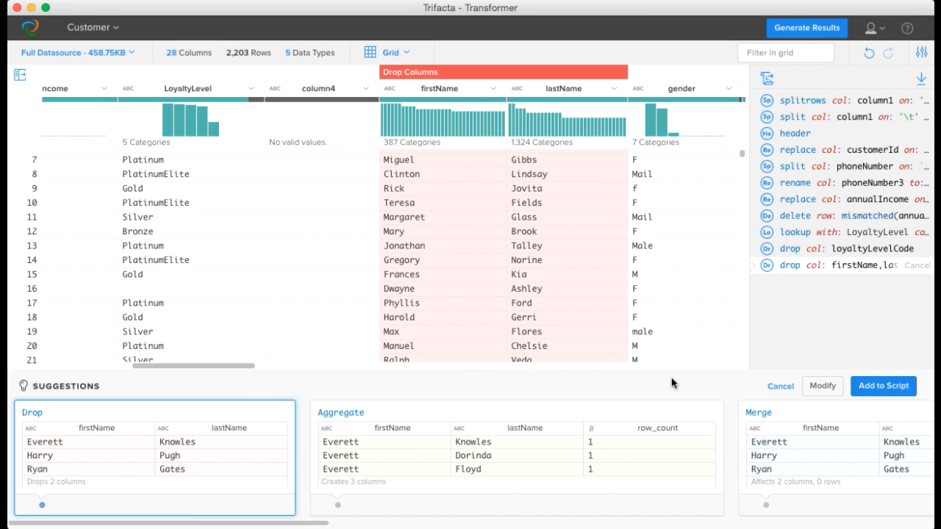
pyautogui.click(839, 472)
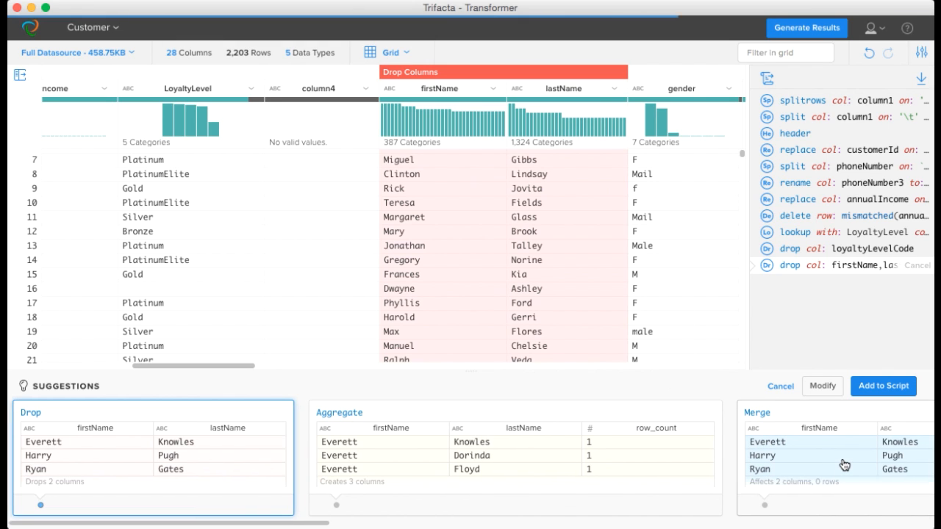
pyautogui.click(823, 387)
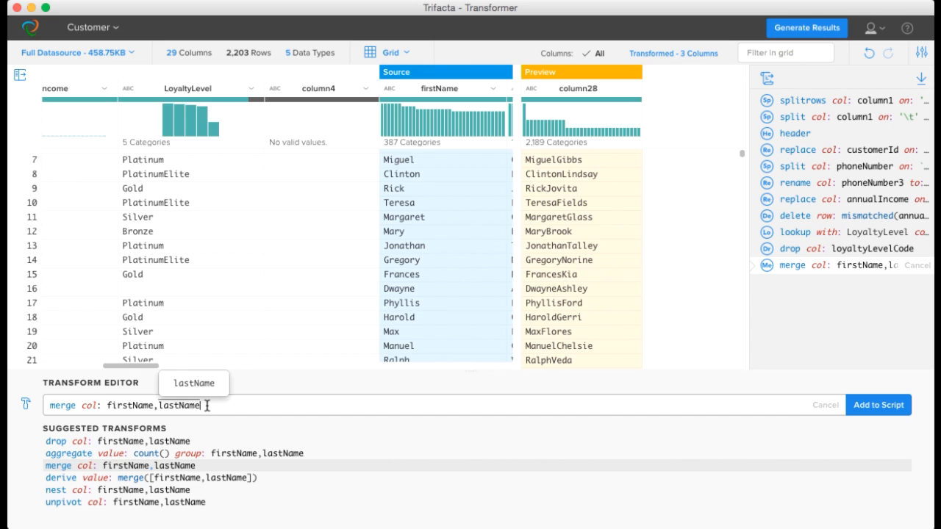
pyautogui.write('with:')
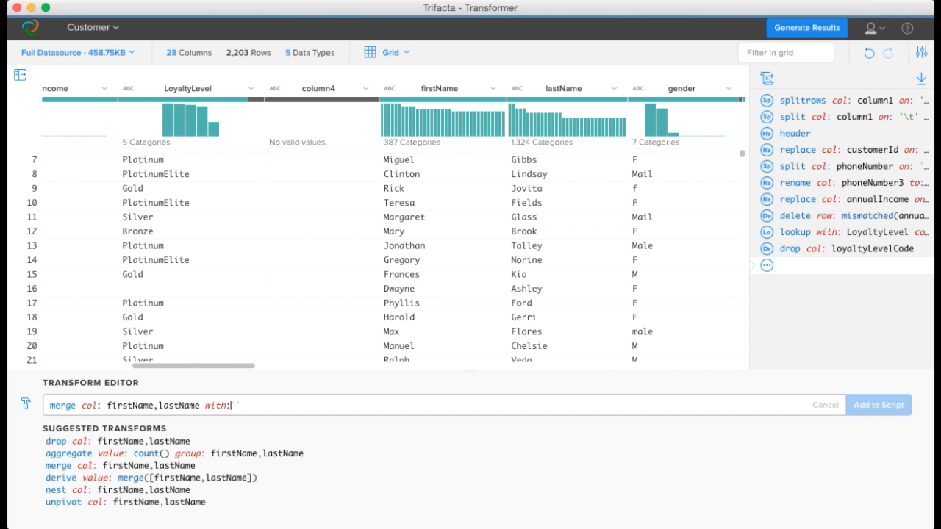
pyautogui.write("' '")
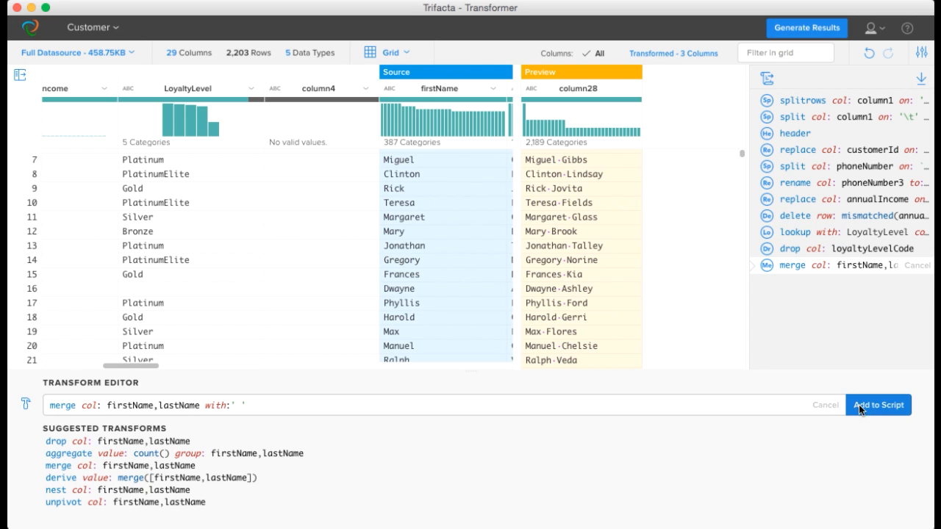
pyautogui.click(859, 407)
pyautogui.hscroll(3, 680, 299)
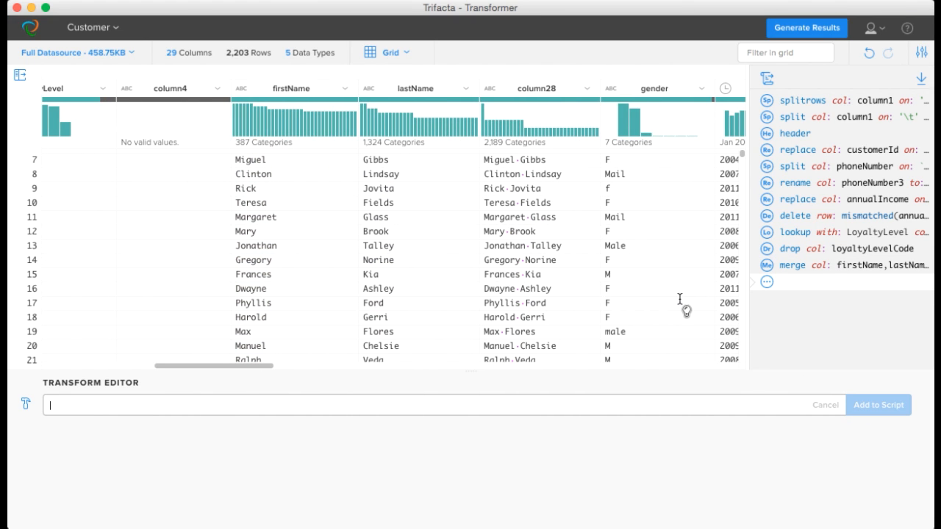
# Step: Start a join of the Customer dataset with the SalesOrders dataset and show its join keys and preview
pyautogui.click(26, 404)
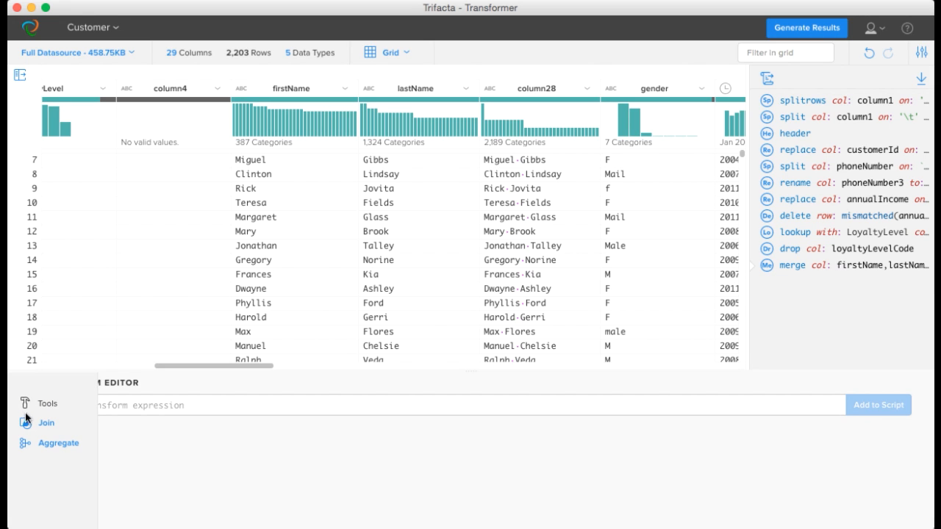
pyautogui.click(46, 423)
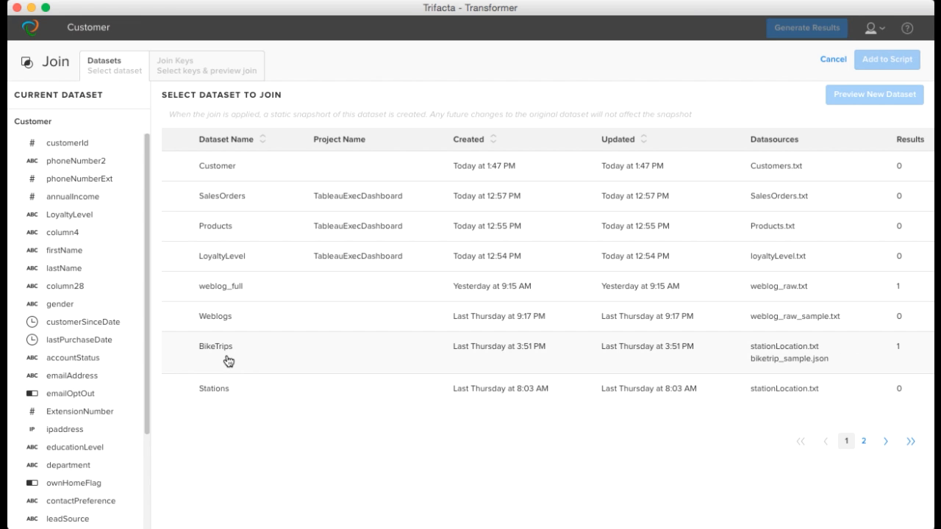
pyautogui.click(174, 203)
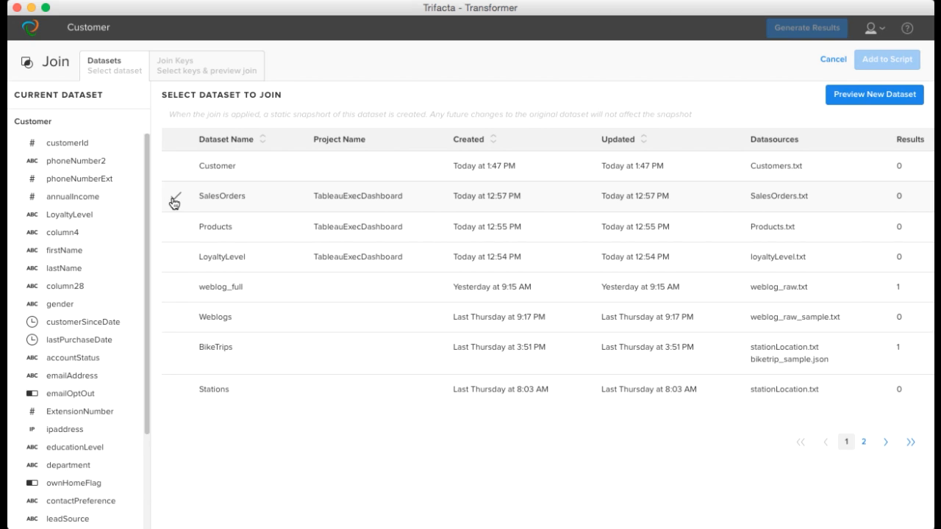
pyautogui.click(877, 98)
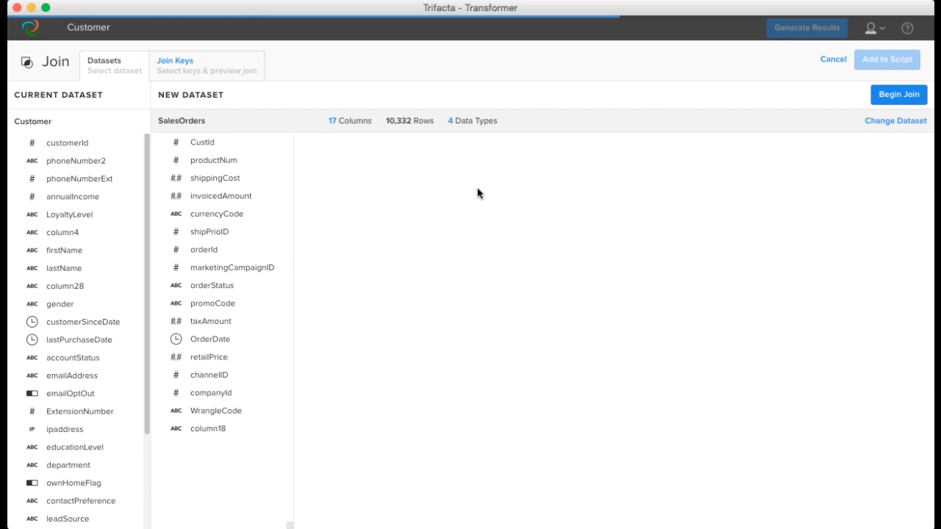
pyautogui.click(161, 65)
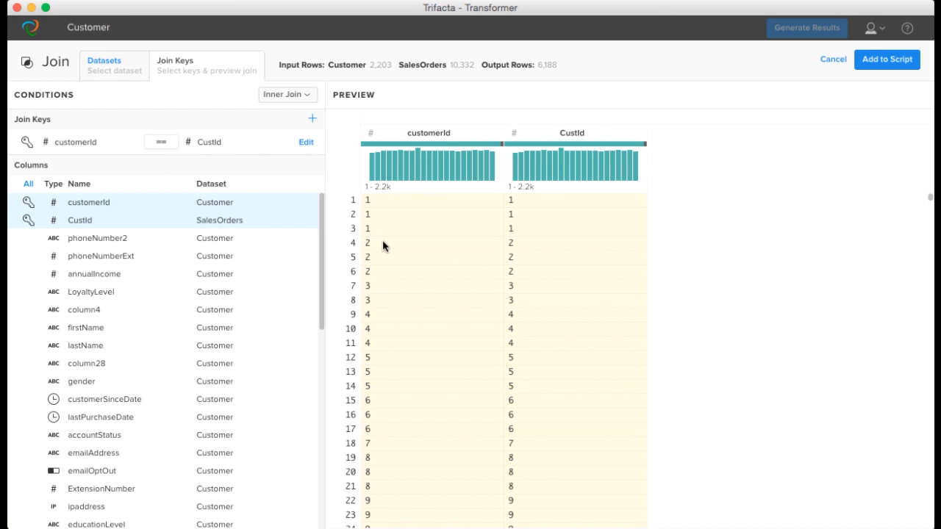
# Step: Include all columns except CustId in the inner join on customerId and CustId, and add the join to the script
pyautogui.scroll(-1, 529, 331)
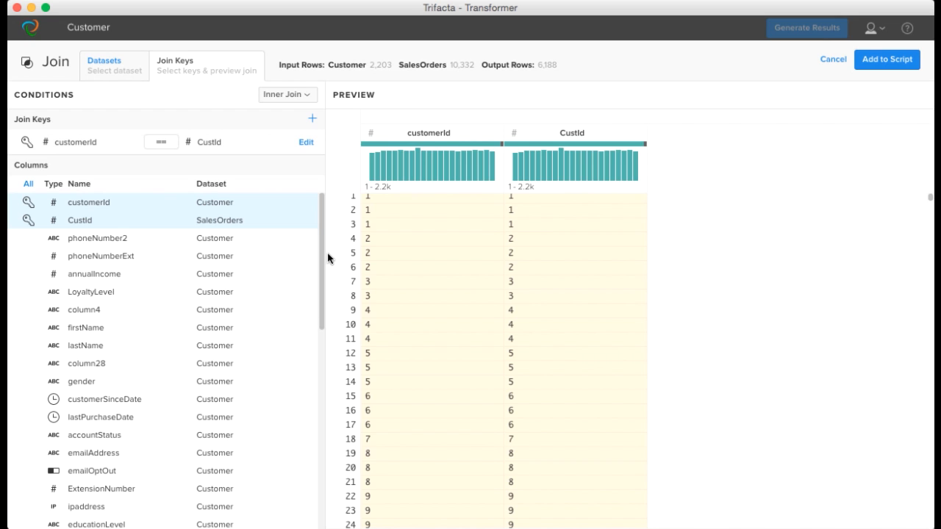
pyautogui.scroll(-1, 36, 224)
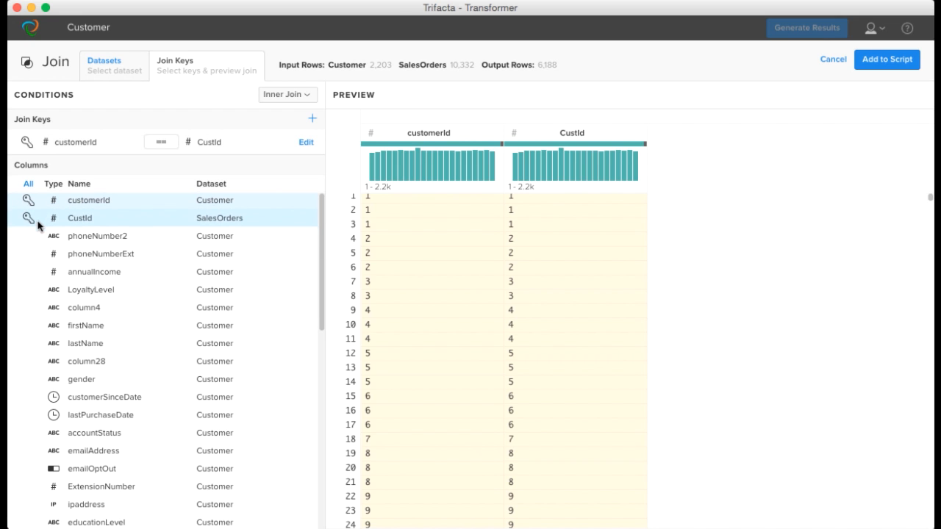
pyautogui.click(28, 185)
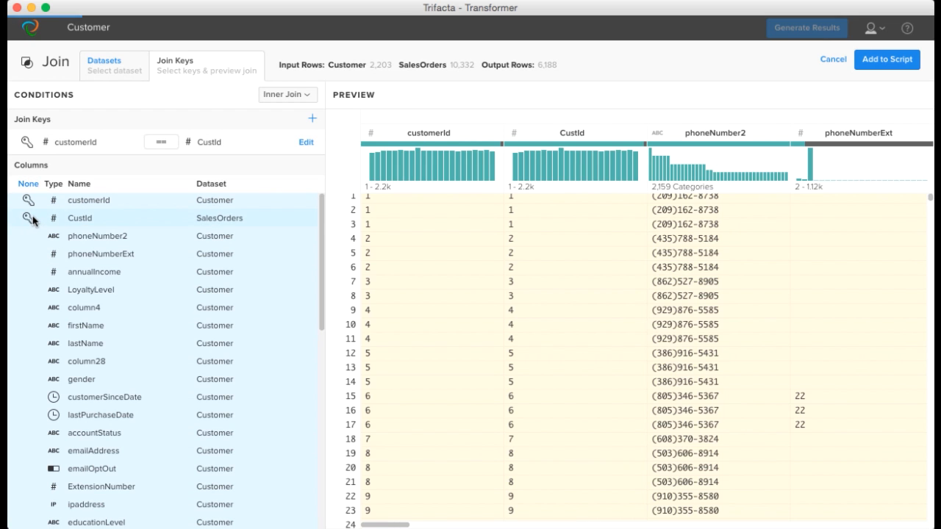
pyautogui.click(33, 219)
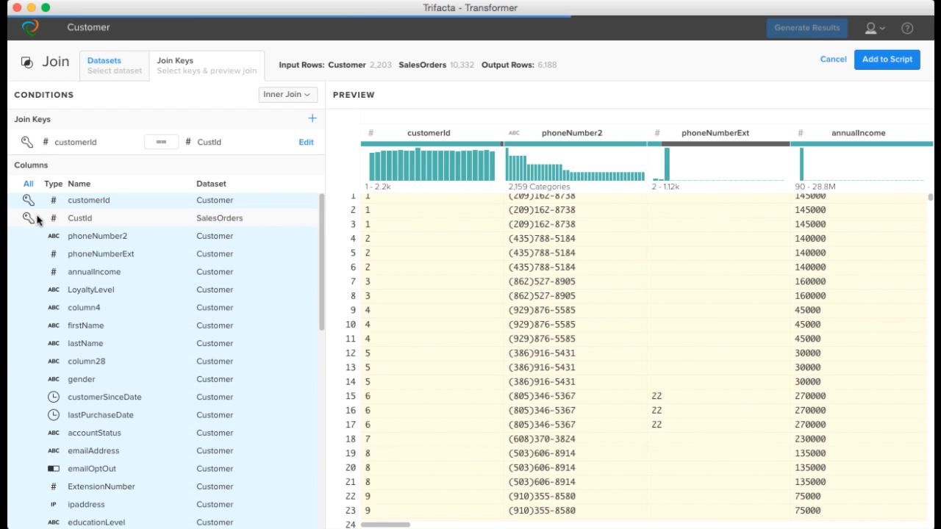
pyautogui.click(884, 66)
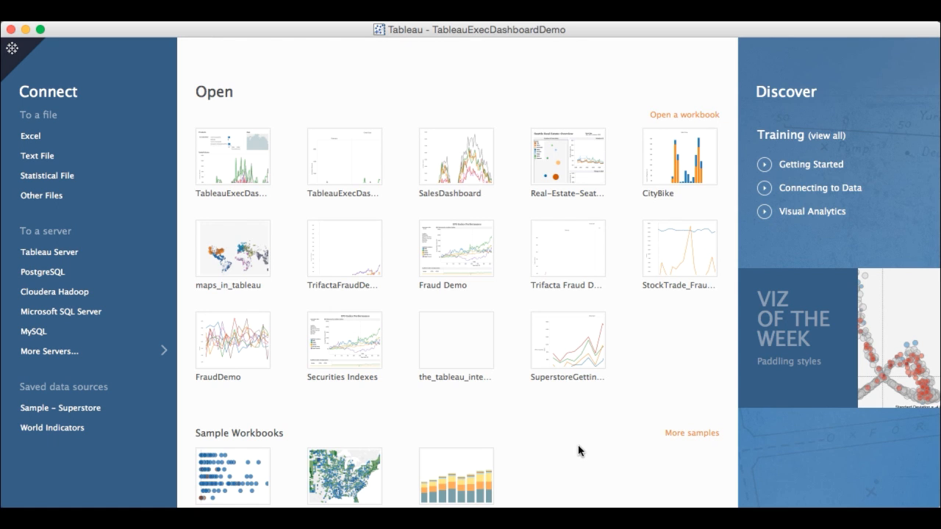
# Step: Switch to Tableau, look through the result files in the jobResults folder, and open the TableauExecDashboardDemo workbook
pyautogui.click(62, 198)
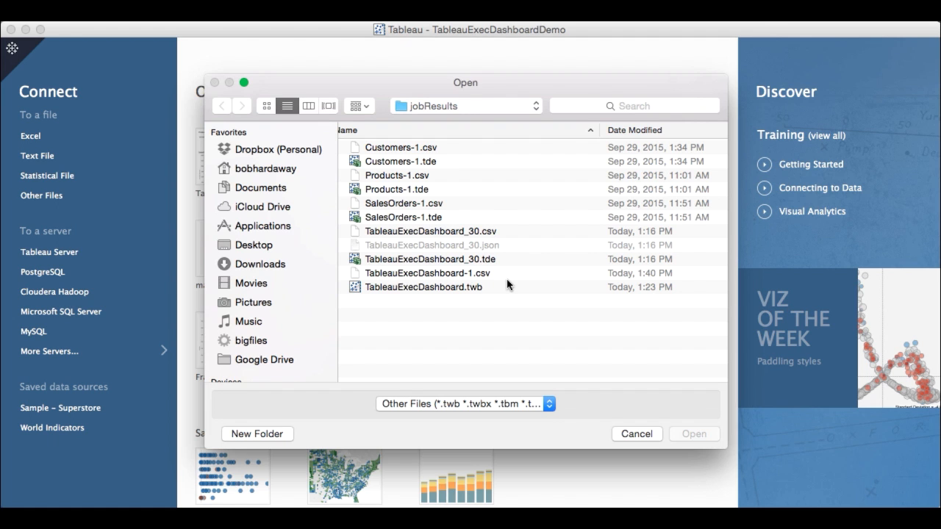
pyautogui.click(637, 434)
pyautogui.click(235, 158)
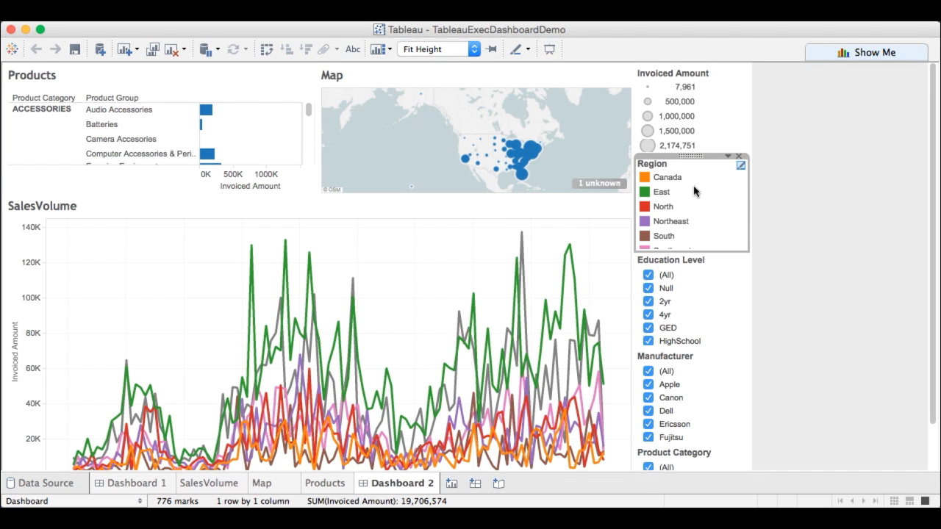
# Step: Highlight the North region in the dashboard to examine its sales volume, and clear the highlight
pyautogui.click(664, 206)
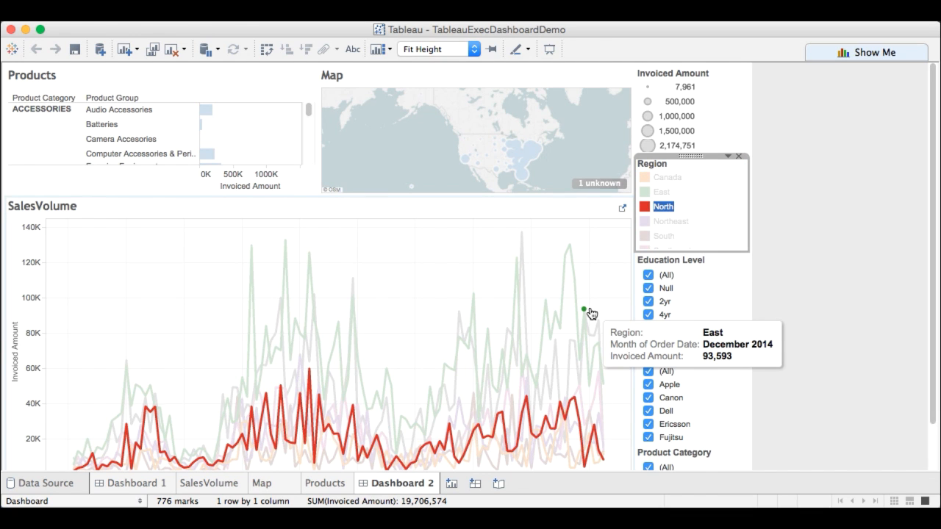
pyautogui.click(664, 207)
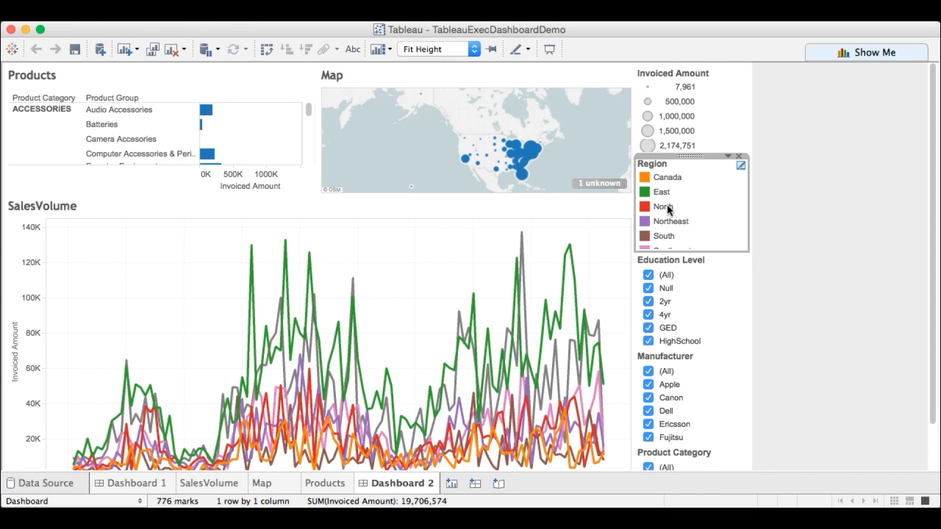